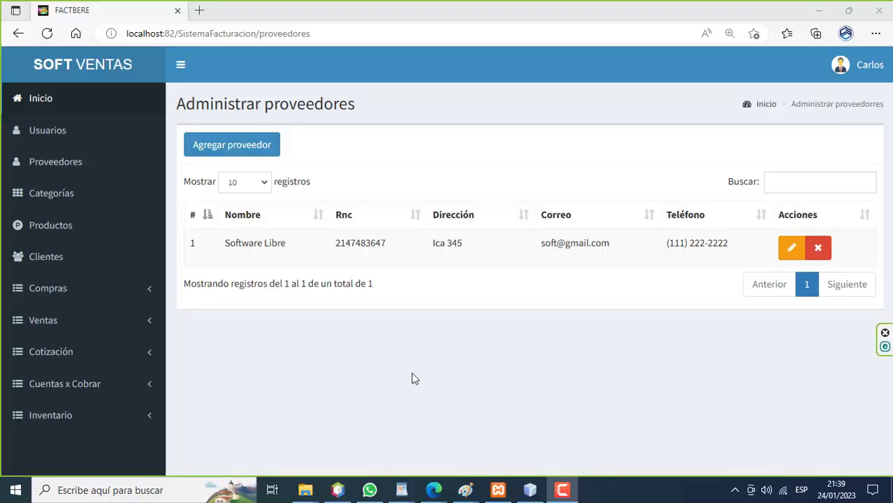
# Start a new supplier named Metro and fill in its tax number and address.
pyautogui.click(224, 152)
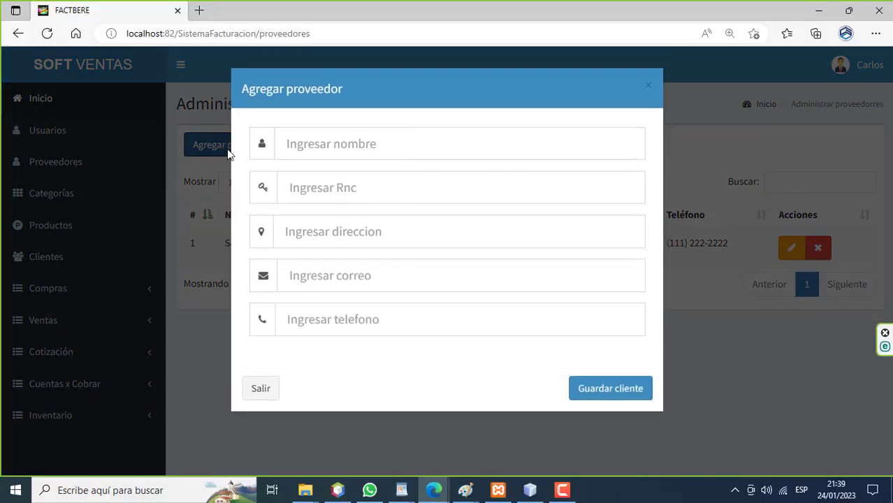
pyautogui.click(306, 148)
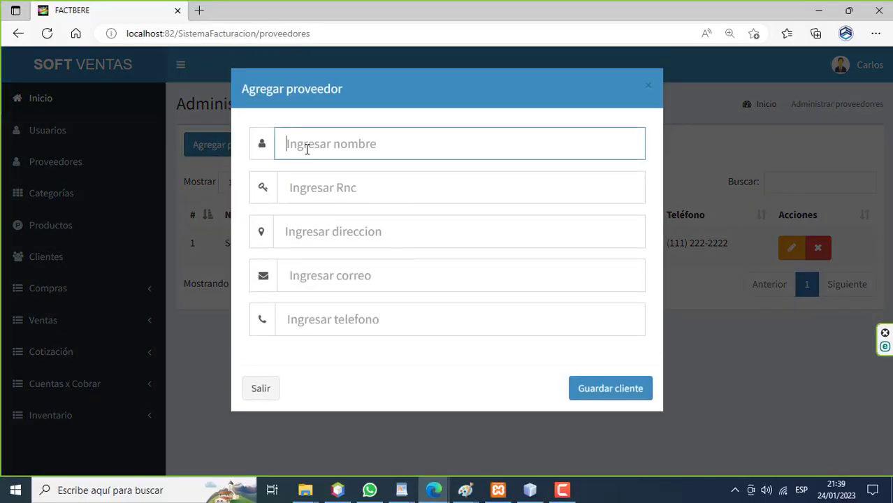
pyautogui.write('Metro')
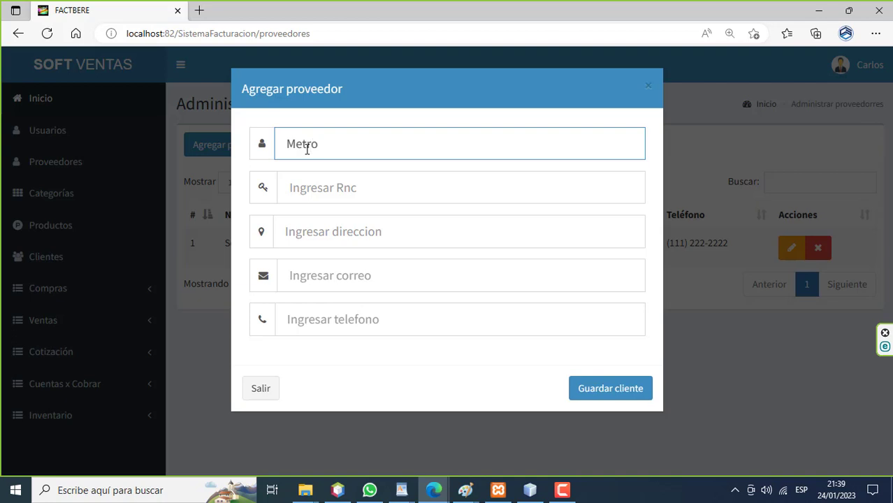
pyautogui.click(303, 199)
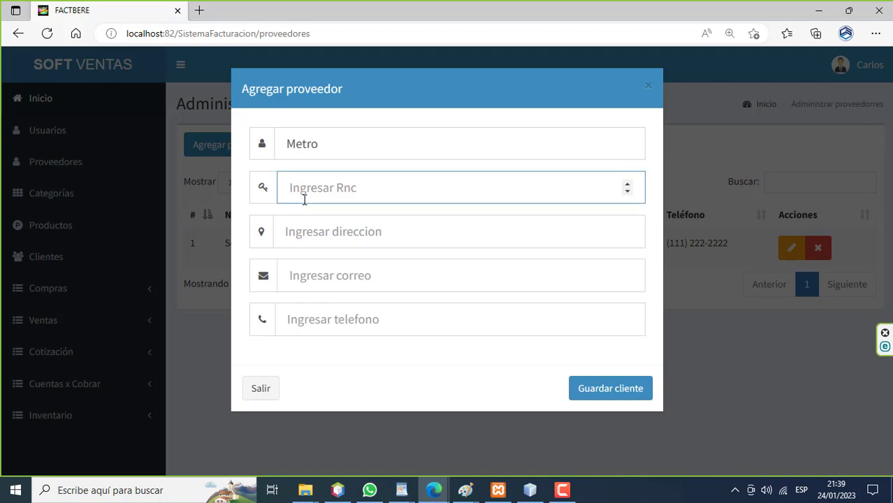
pyautogui.write('223344')
pyautogui.write('55')
pyautogui.click(309, 235)
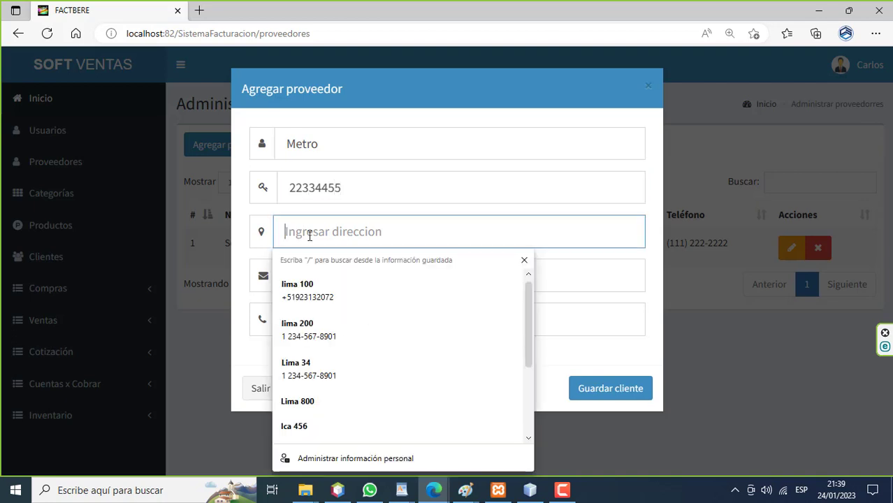
pyautogui.write('Lima 5')
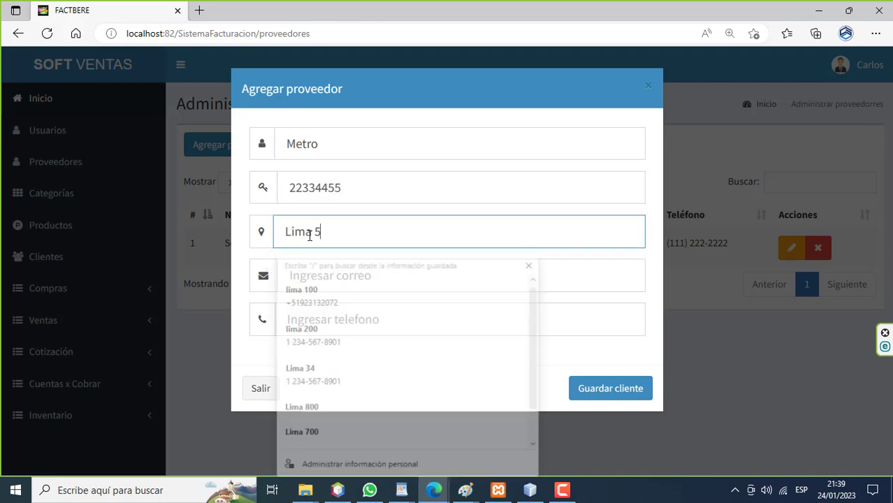
pyautogui.write('00')
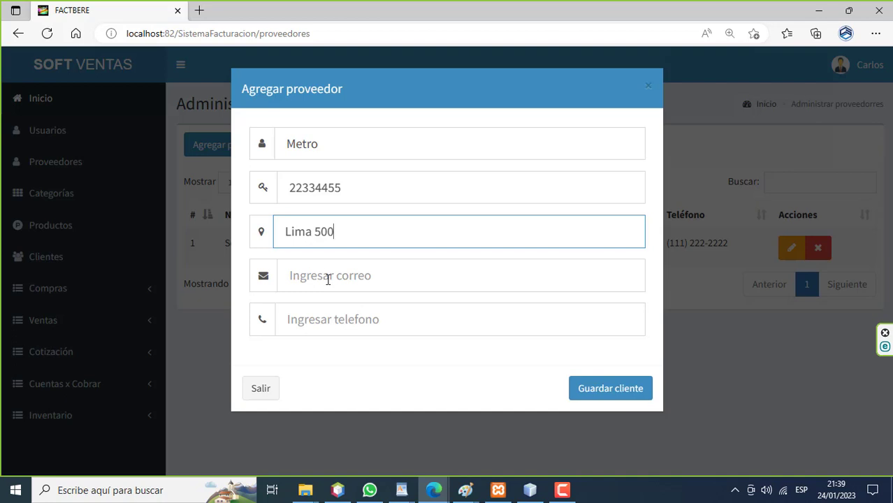
# Enter Metro's e-mail, correcting its domain, and phone number, then save the supplier.
pyautogui.click(328, 279)
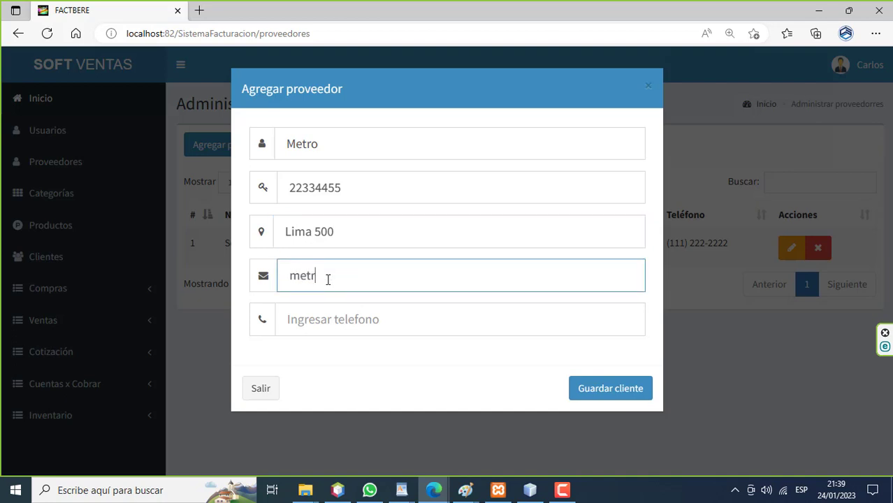
pyautogui.click(362, 276)
pyautogui.write('.')
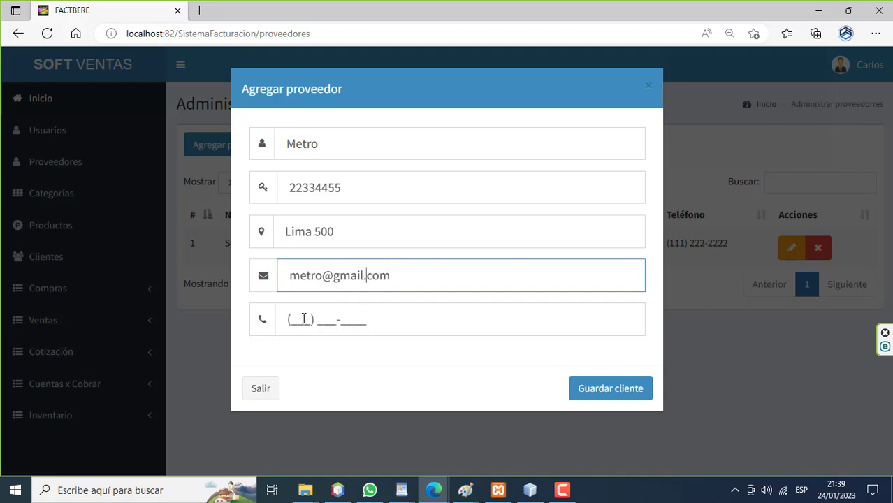
pyautogui.click(300, 318)
pyautogui.write('111) ')
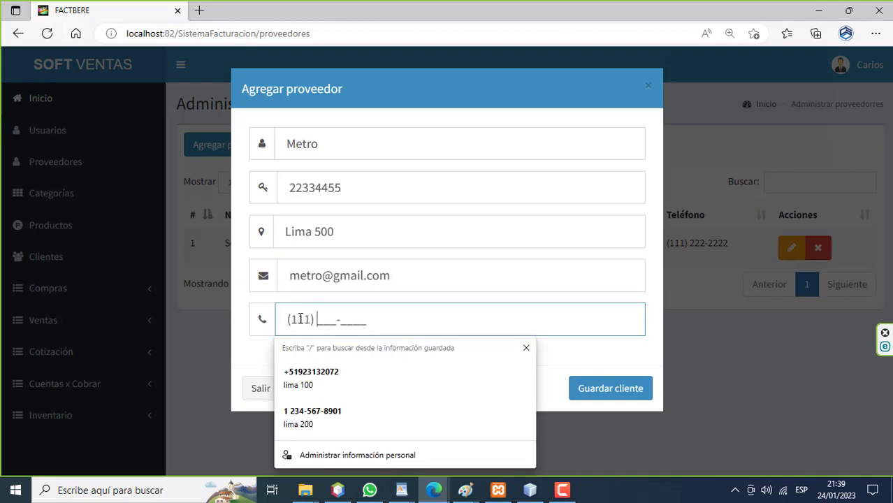
pyautogui.write('222-')
pyautogui.write('3333')
pyautogui.press('Escape')
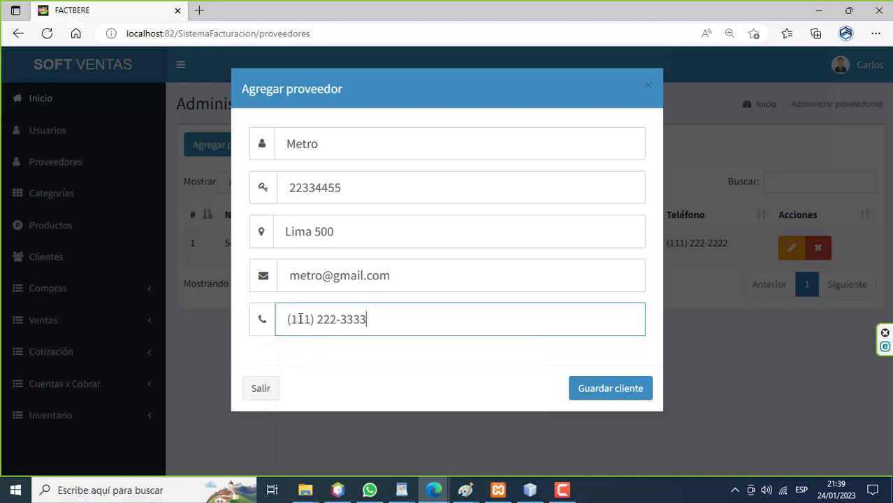
pyautogui.click(597, 390)
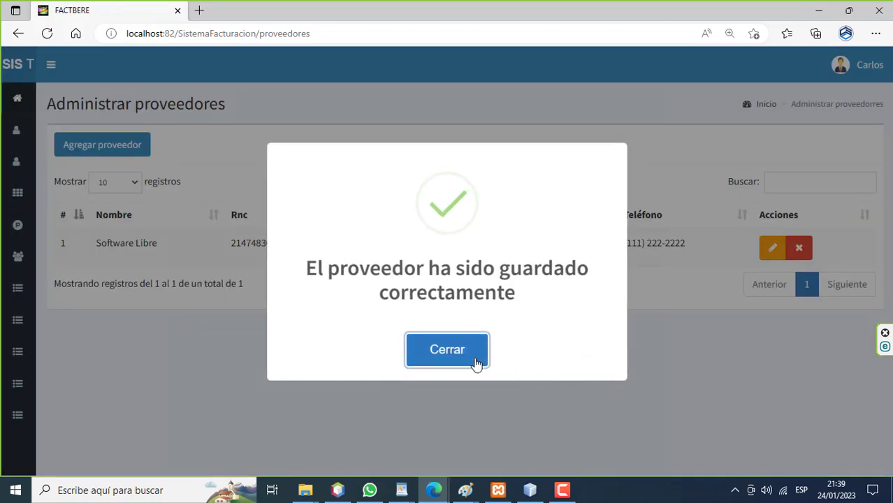
# Start a new supplier named Makro and fill in its tax number and an Ica address.
pyautogui.click(466, 359)
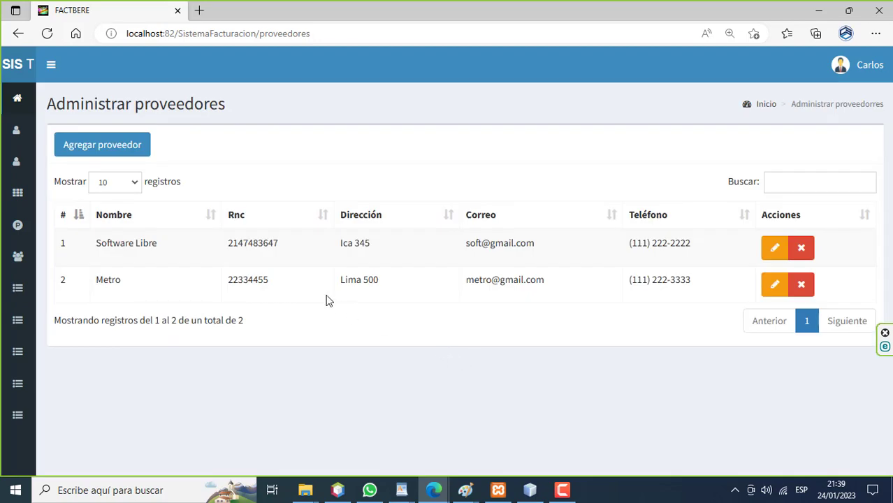
pyautogui.click(96, 151)
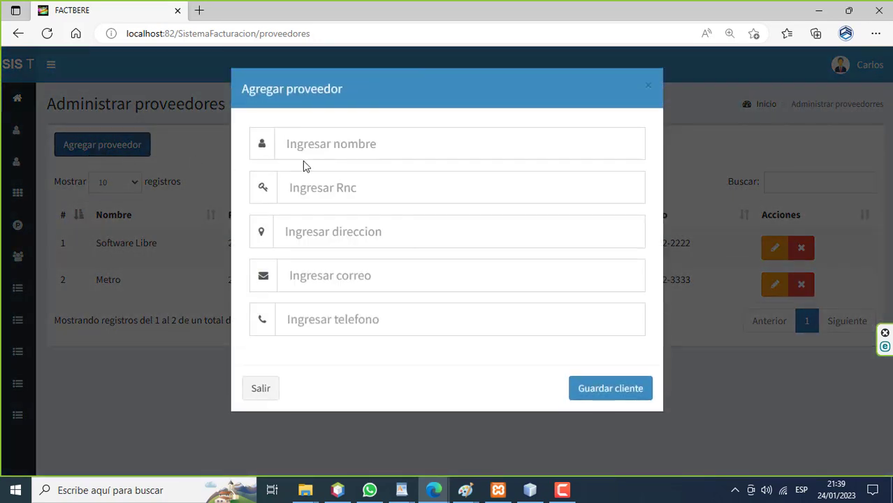
pyautogui.click(315, 147)
pyautogui.write('Ma')
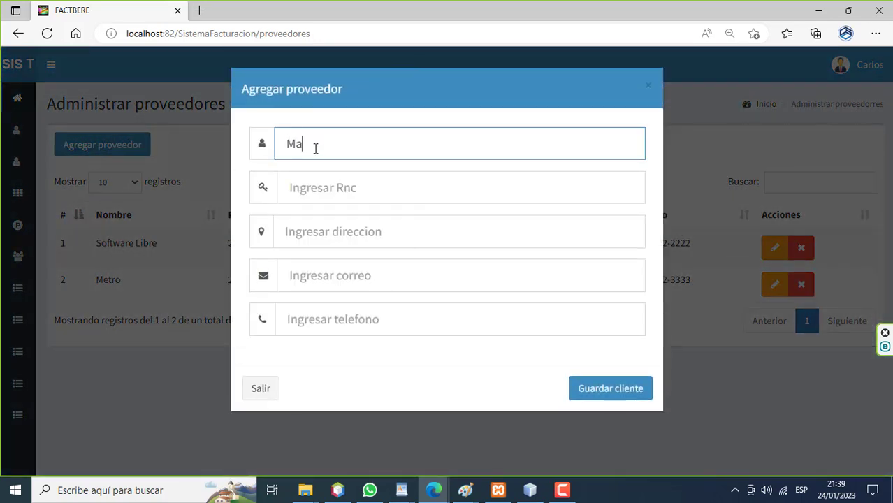
pyautogui.write('kro')
pyautogui.click(319, 195)
pyautogui.write('456')
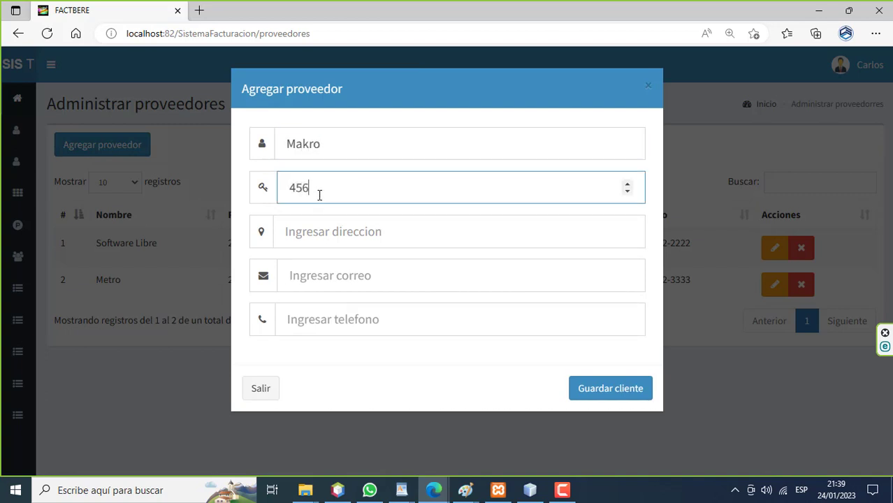
pyautogui.write('789')
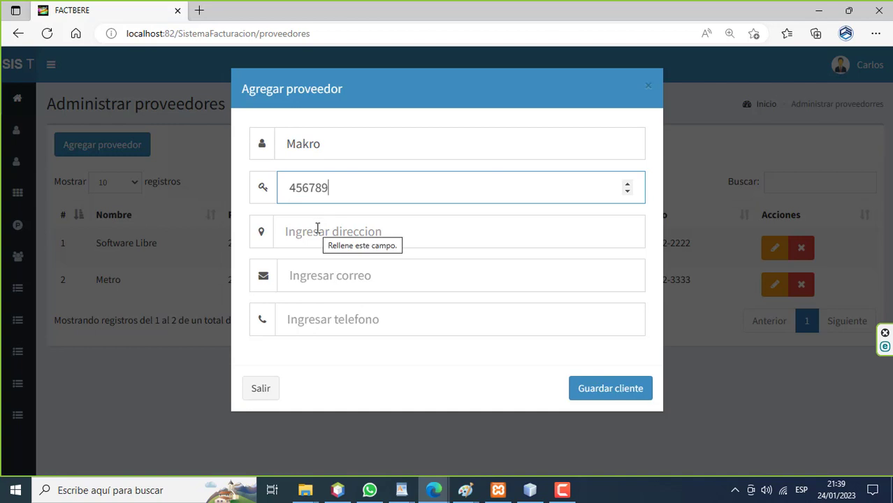
pyautogui.click(317, 228)
pyautogui.write('I')
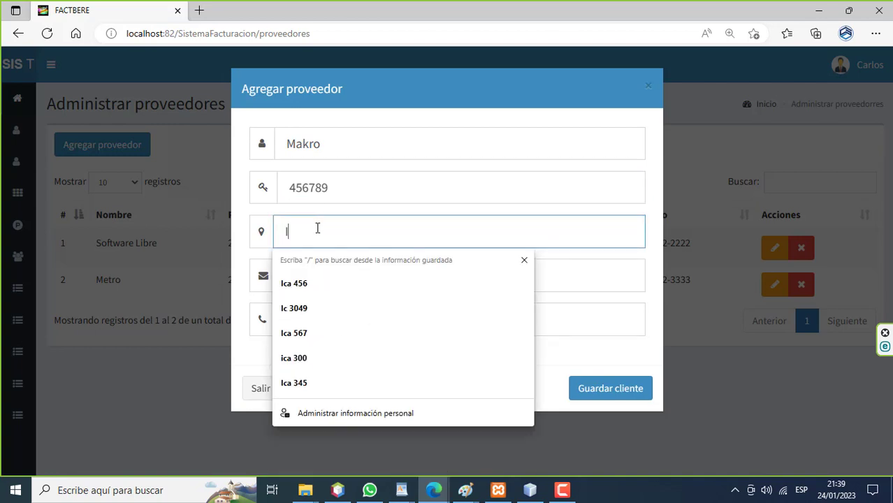
pyautogui.write('ca 700')
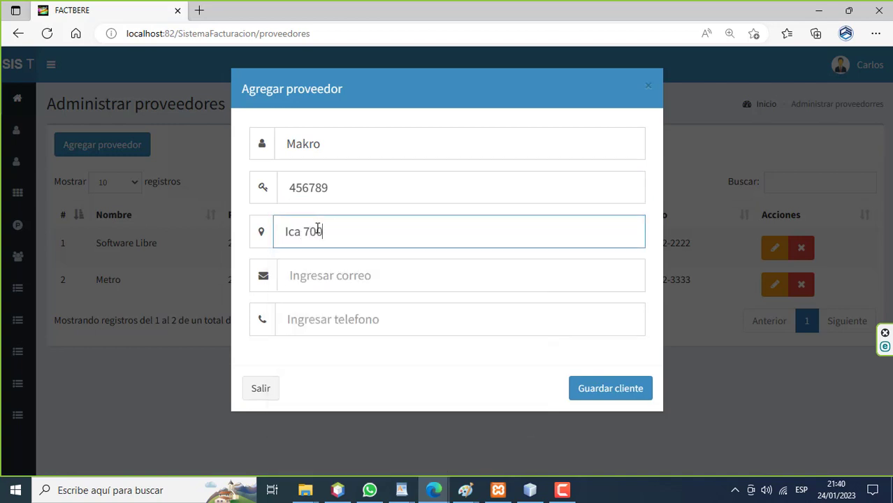
# Enter Makro's e-mail and phone number, then save the supplier and close the confirmation.
pyautogui.click(325, 275)
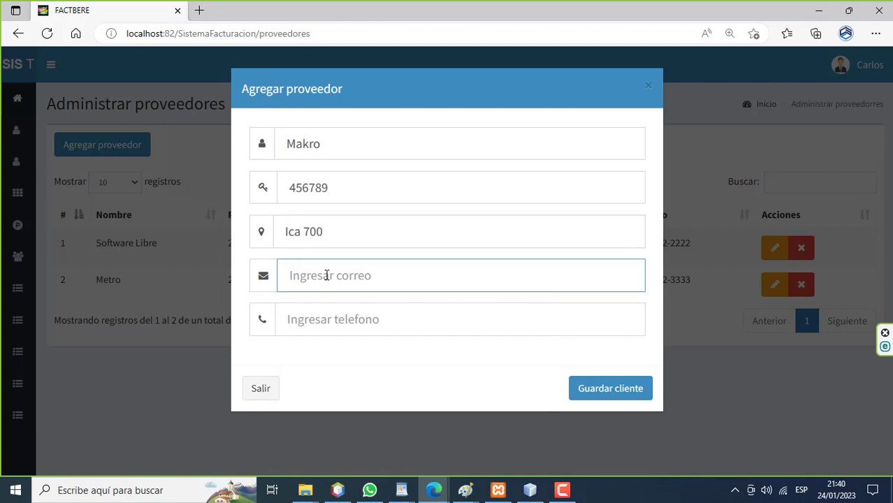
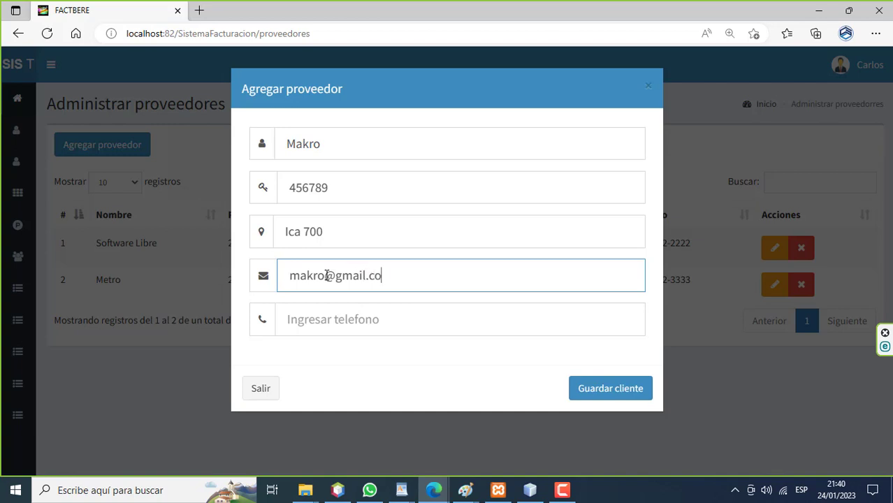
pyautogui.click(290, 319)
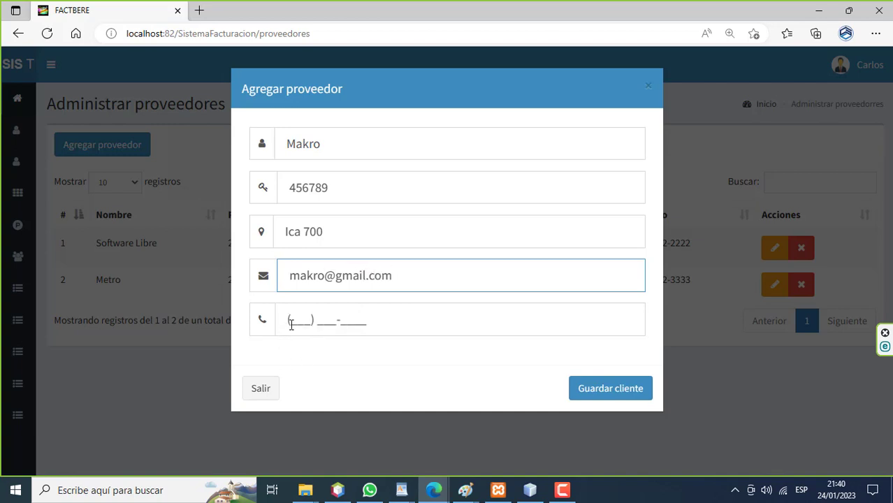
pyautogui.write('222) 3')
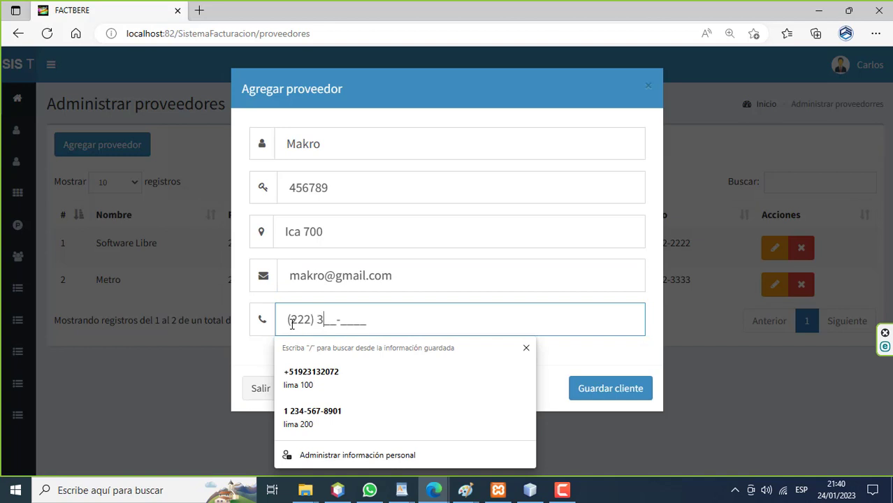
pyautogui.write('33-4444')
pyautogui.click(557, 347)
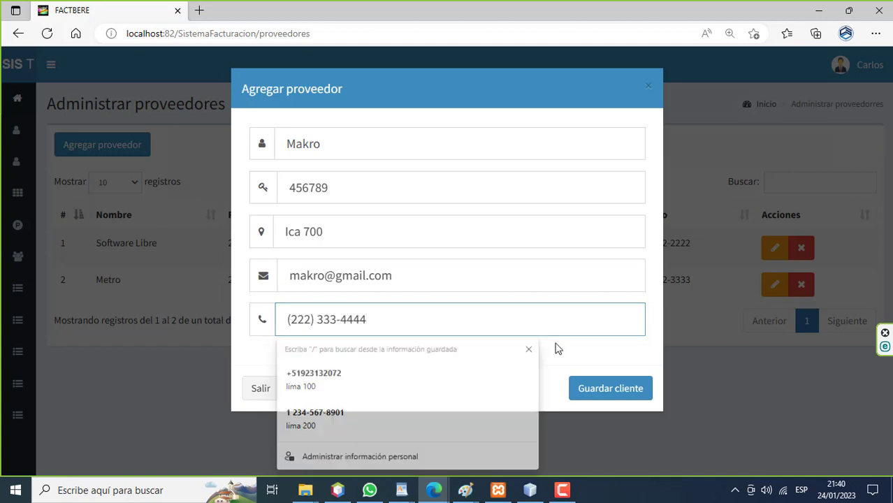
pyautogui.click(599, 394)
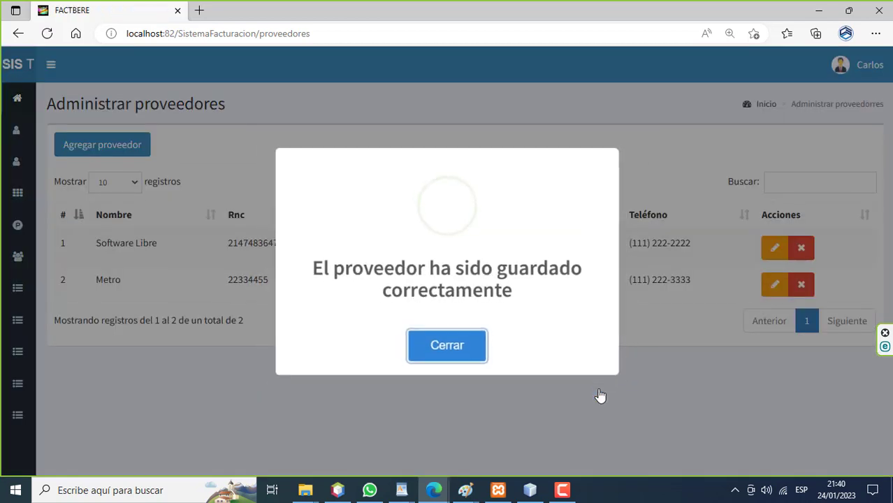
pyautogui.click(461, 358)
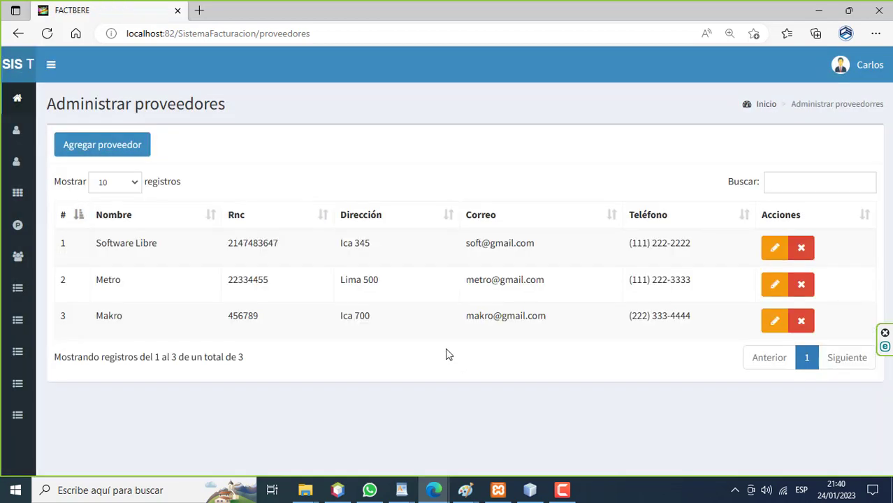
# Start a new supplier named Vea and fill in its tax number and a Junin address.
pyautogui.click(125, 145)
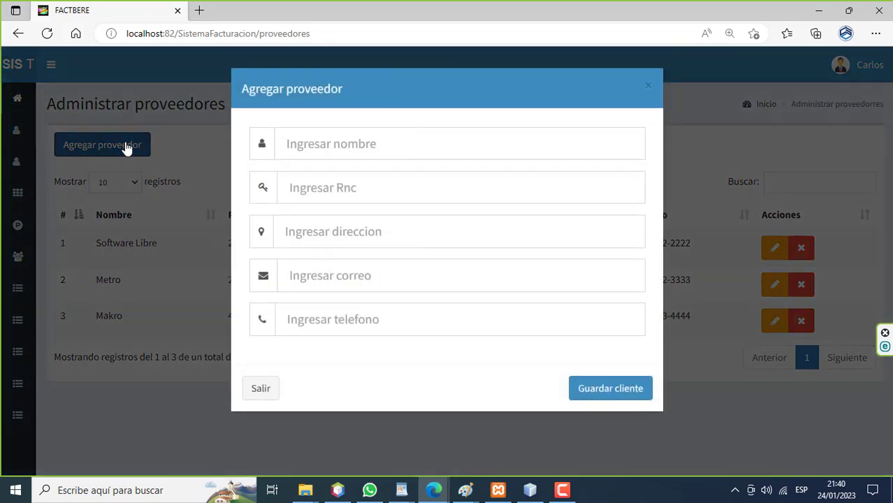
pyautogui.click(314, 150)
pyautogui.write('V')
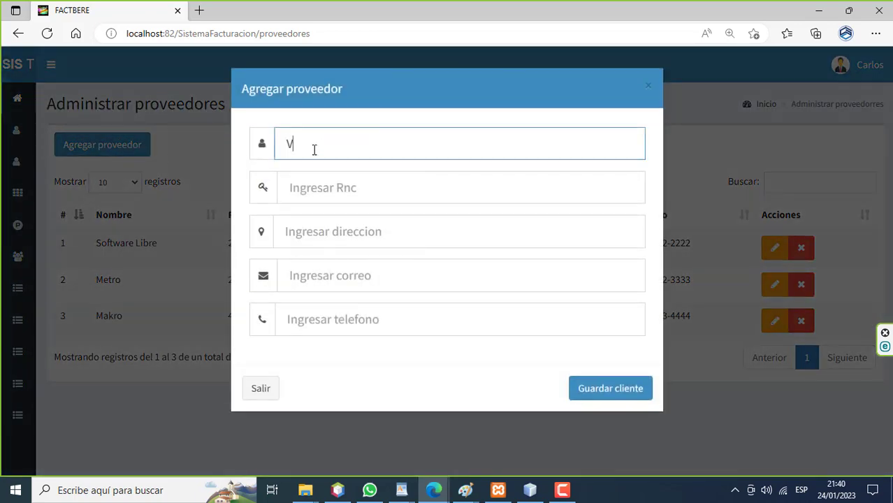
pyautogui.write('ea')
pyautogui.click(316, 182)
pyautogui.write('4444')
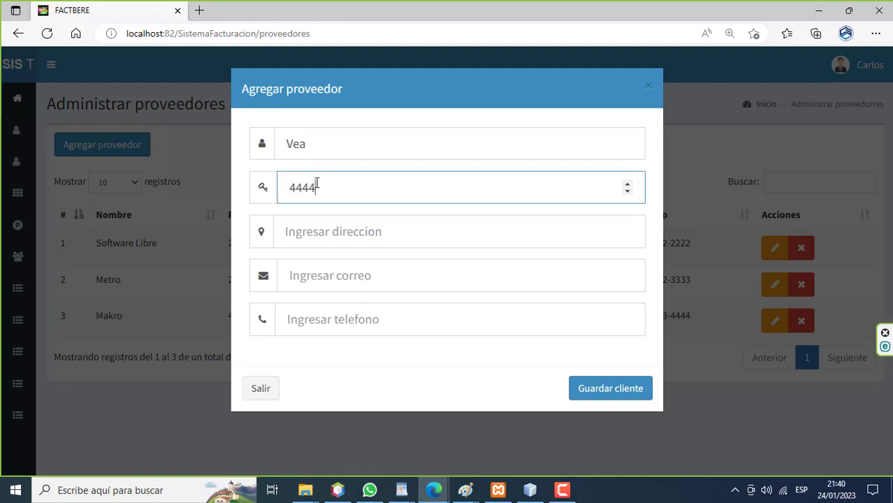
pyautogui.write('566')
pyautogui.write('777')
pyautogui.click(316, 229)
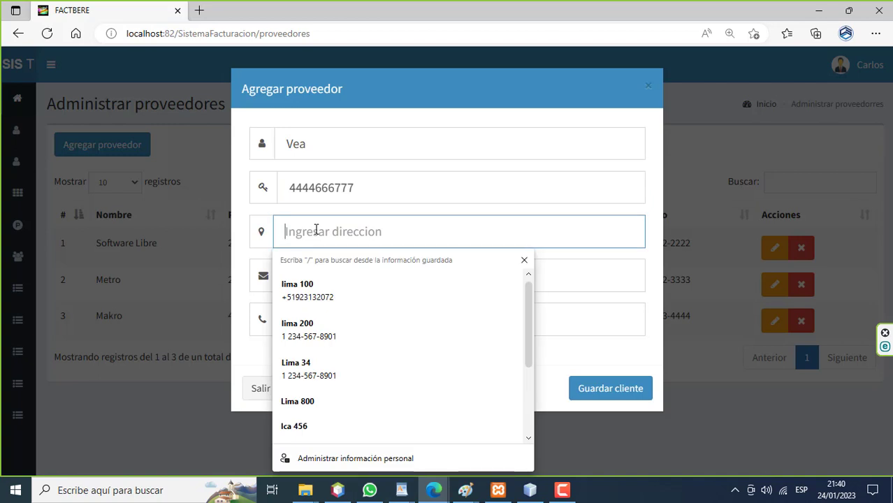
pyautogui.write('Junin 6777')
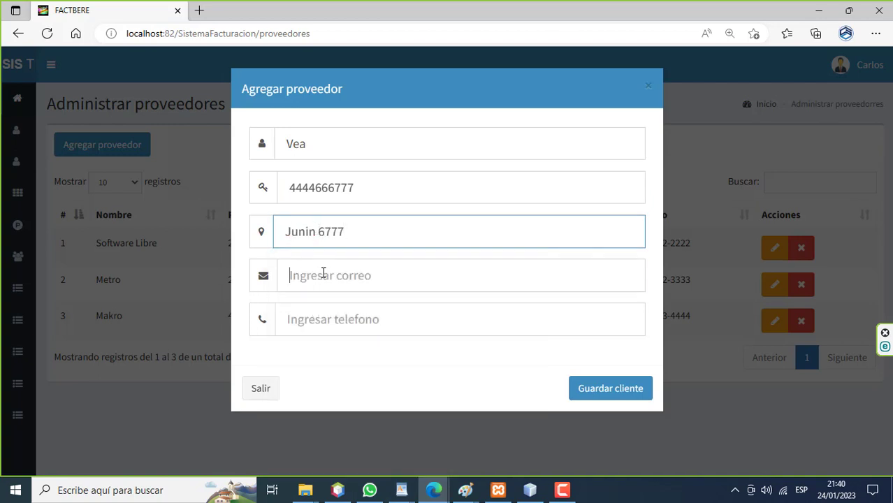
# Enter Vea's lowercase Gmail e-mail and phone number, then save and close the confirmation.
pyautogui.click(322, 272)
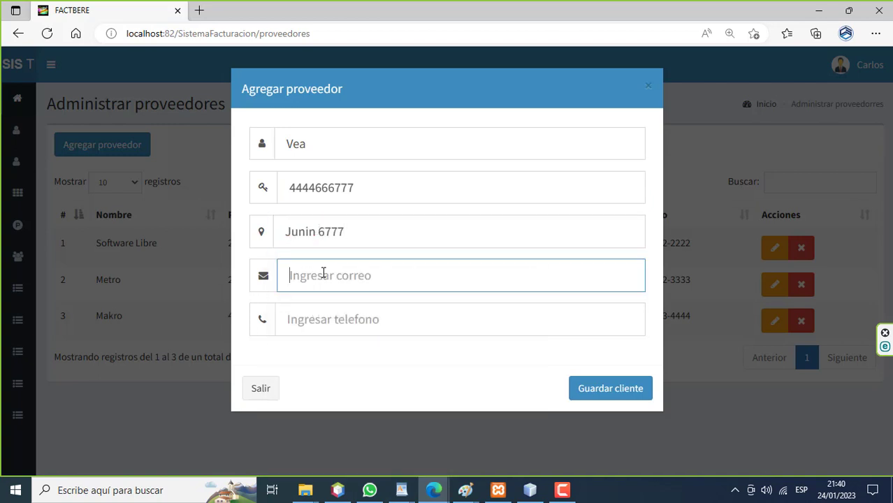
pyautogui.press('Return')
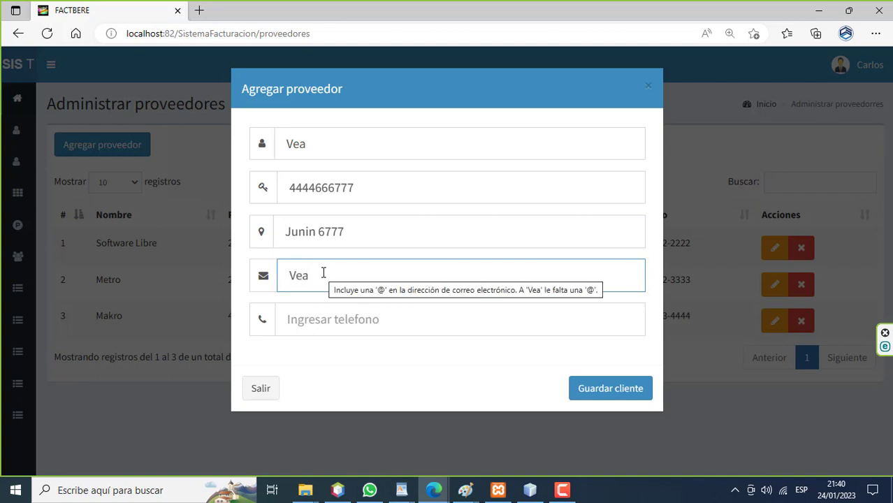
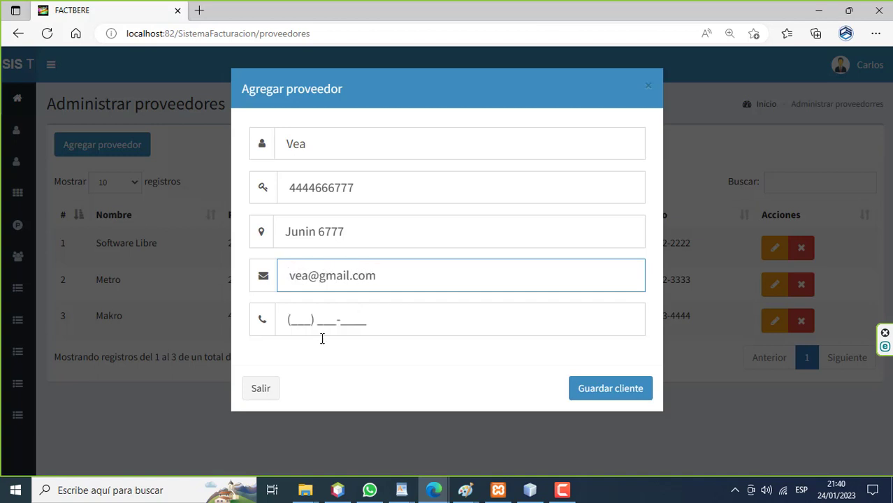
pyautogui.click(299, 321)
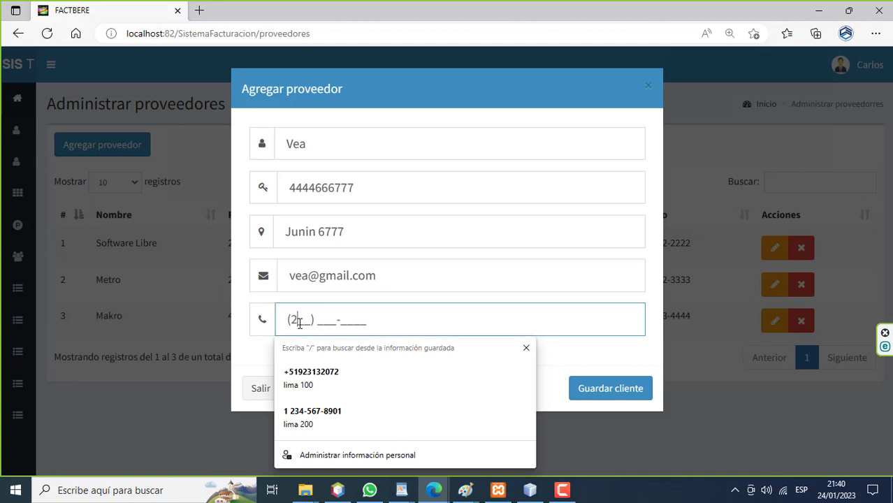
pyautogui.write('23) 344-55')
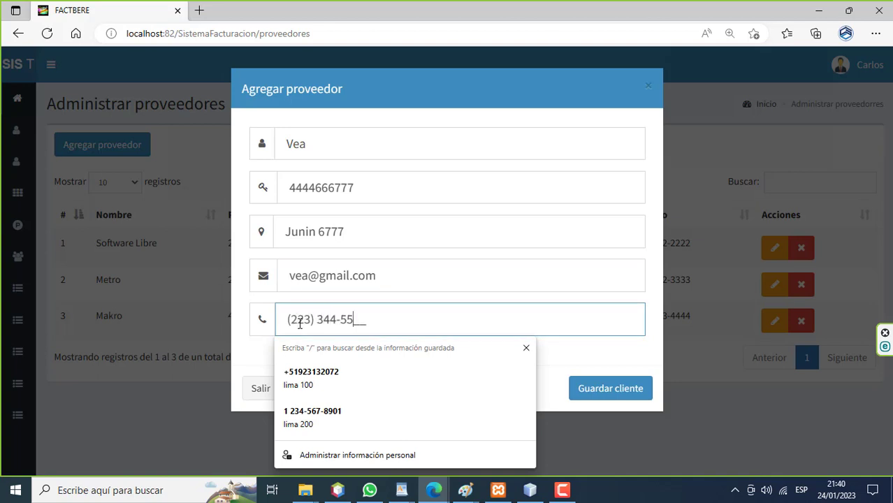
pyautogui.write('55')
pyautogui.click(586, 387)
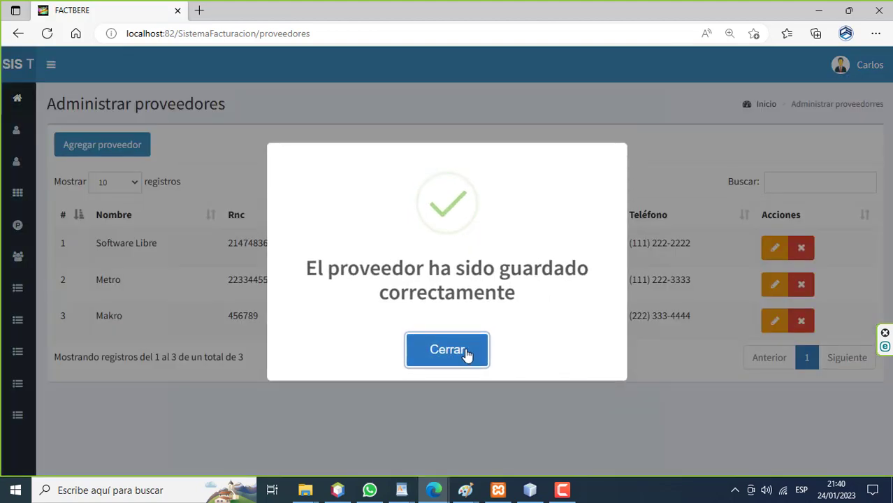
pyautogui.click(466, 347)
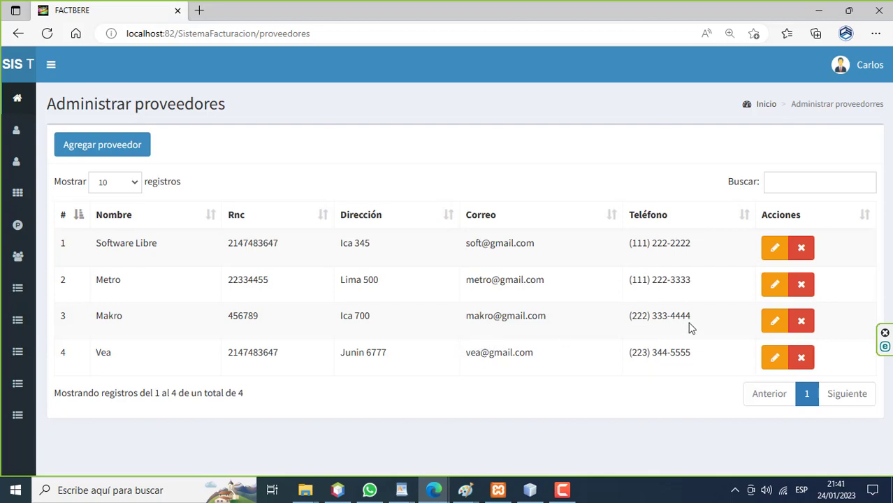
# Rename Metro to Metro Sac, append 66 to its address number, and save the edit.
pyautogui.click(773, 283)
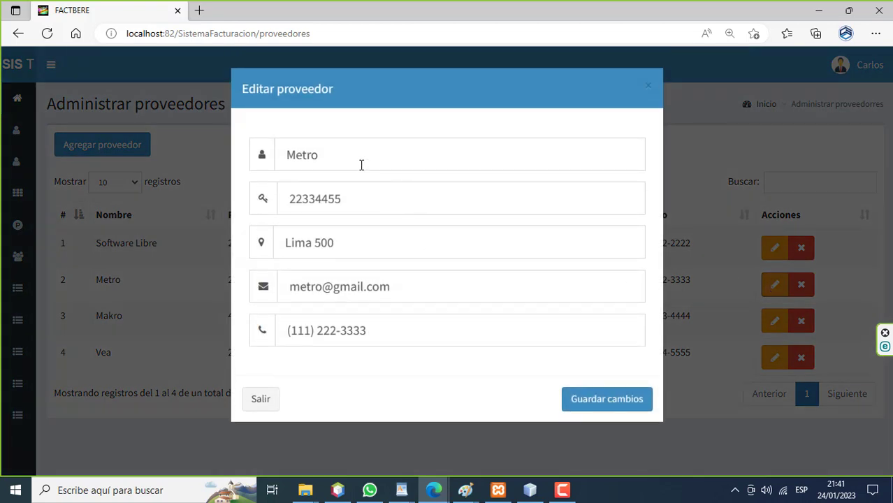
pyautogui.click(361, 164)
pyautogui.write('S')
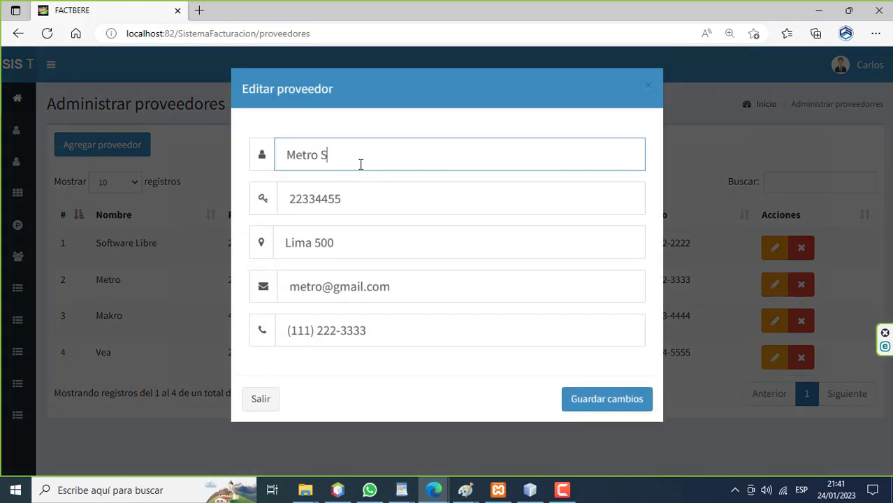
pyautogui.write('a')
pyautogui.write('c')
pyautogui.click(349, 244)
pyautogui.write('66')
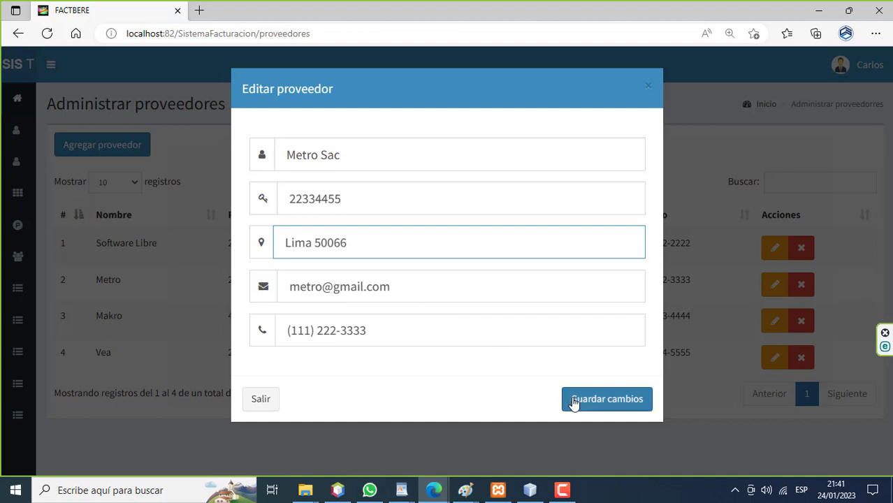
pyautogui.click(573, 401)
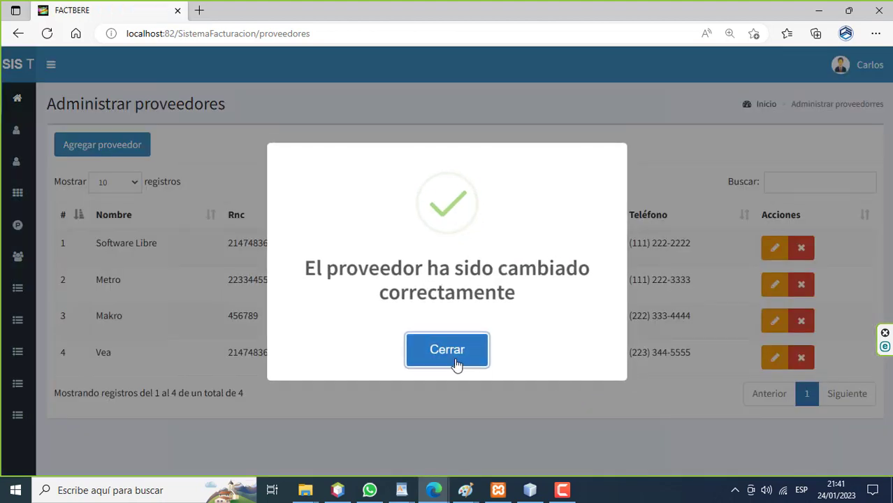
pyautogui.click(455, 362)
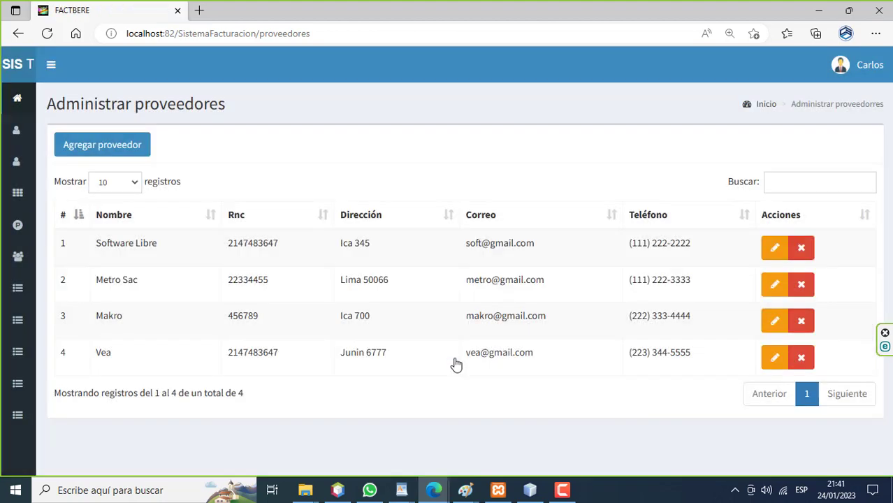
# Change Makro's address city from Ica to Arequipa, rename it Makro Sac, and save.
pyautogui.click(775, 328)
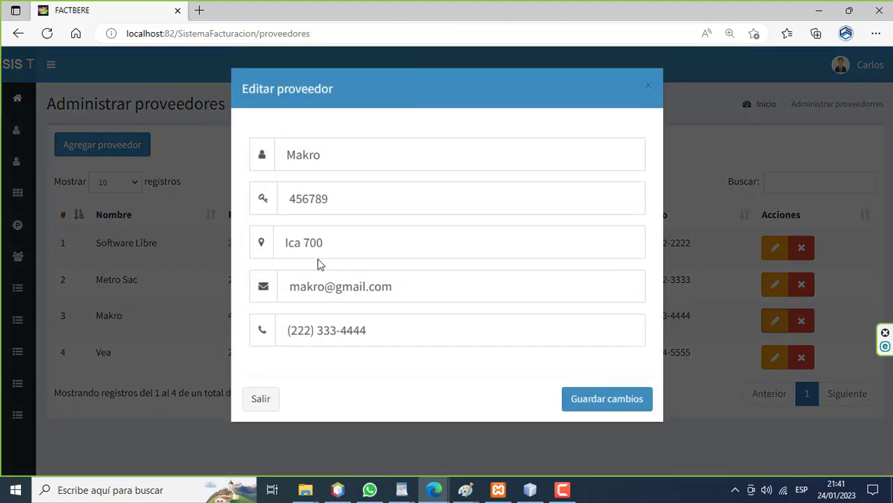
pyautogui.click(300, 243)
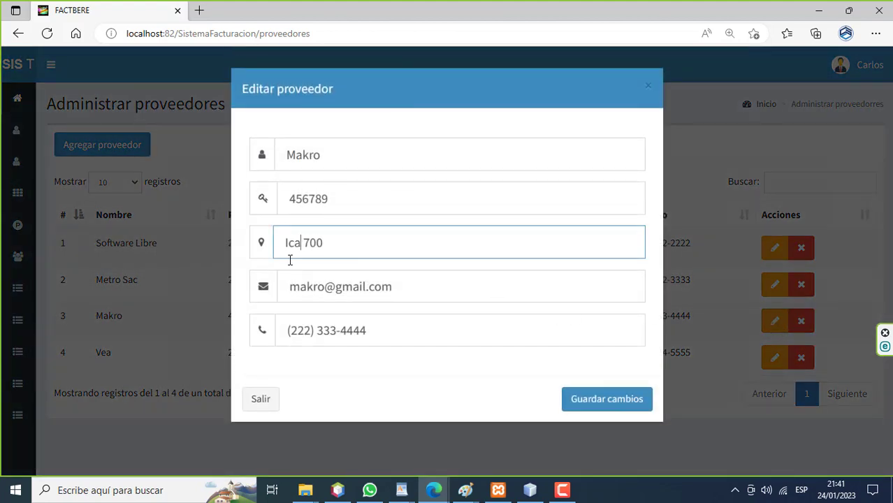
pyautogui.press('BackSpace')
pyautogui.press('BackSpace')
pyautogui.press('BackSpace')
pyautogui.write('Areq')
pyautogui.write('uipa')
pyautogui.click(348, 155)
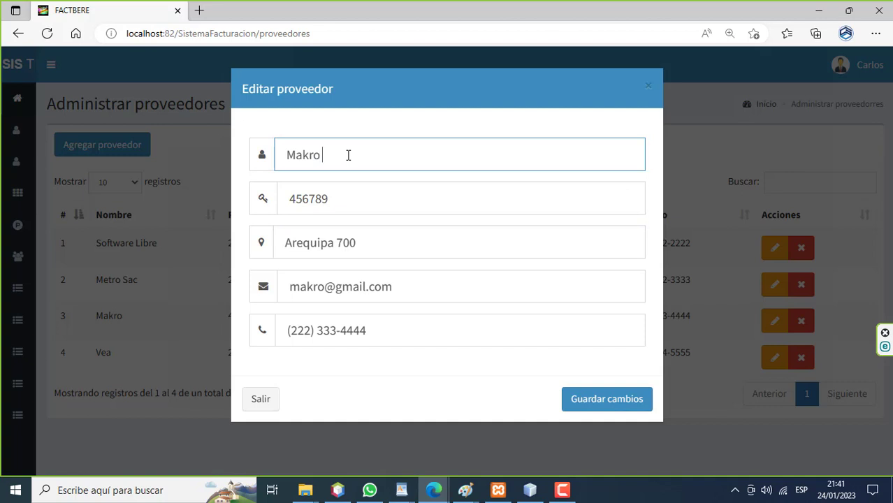
pyautogui.write('Sac')
pyautogui.click(579, 403)
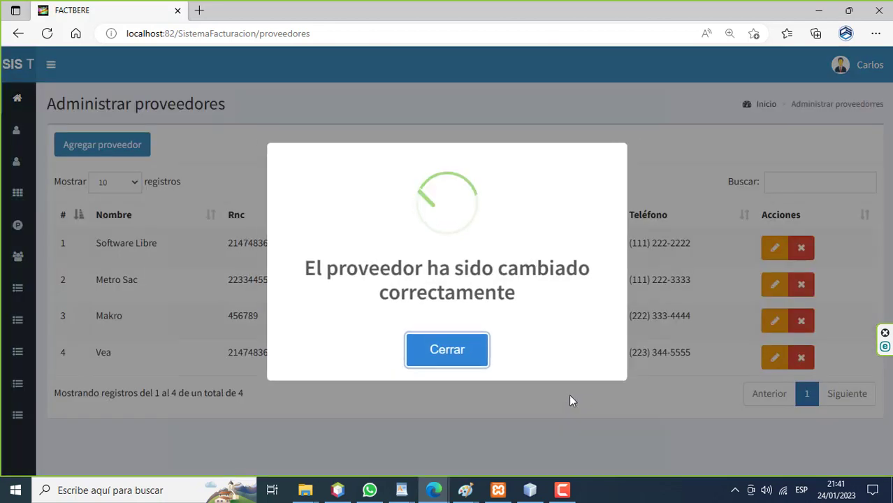
pyautogui.click(453, 353)
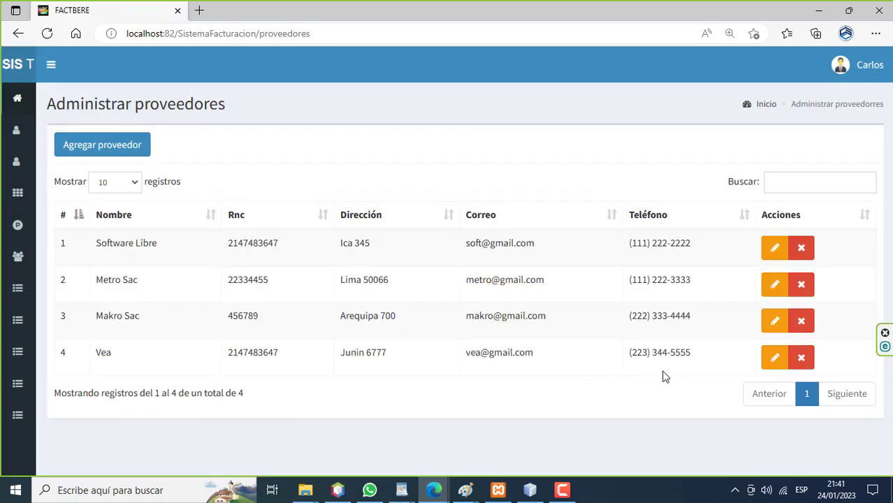
# Rename Vea to Plaza Vea, change its Junin address number to end in 888, and save.
pyautogui.click(771, 361)
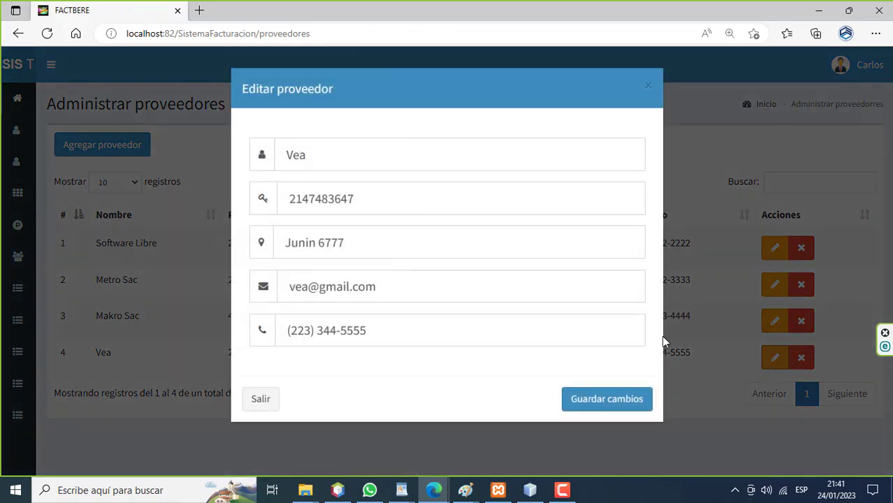
pyautogui.click(318, 149)
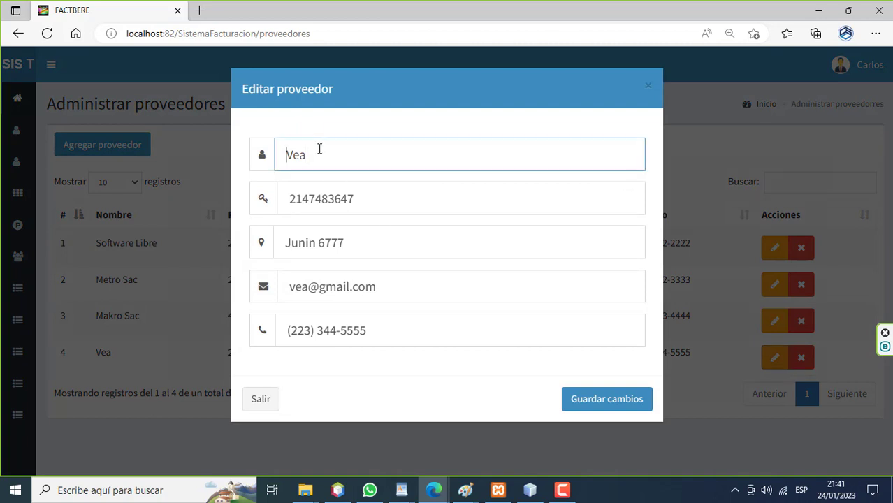
pyautogui.write('Plaz')
pyautogui.write('a')
pyautogui.click(354, 243)
pyautogui.press('BackSpace')
pyautogui.press('BackSpace')
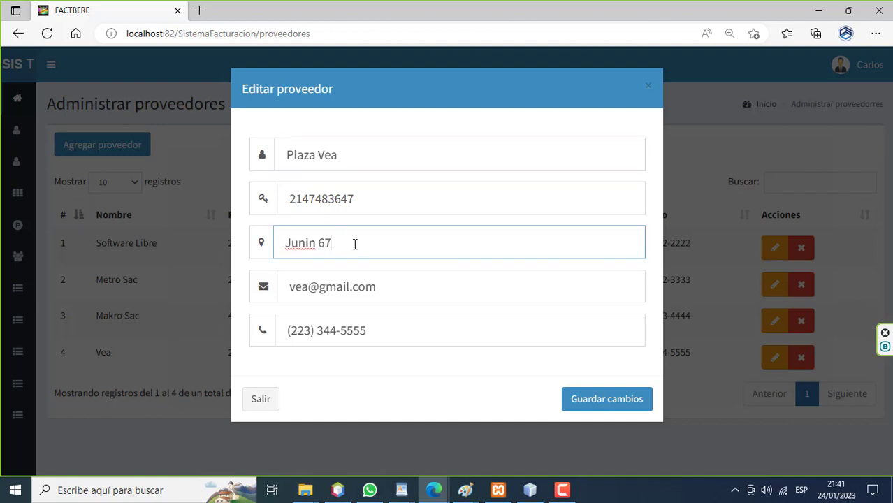
pyautogui.press('BackSpace')
pyautogui.press('BackSpace')
pyautogui.write('888')
pyautogui.click(581, 403)
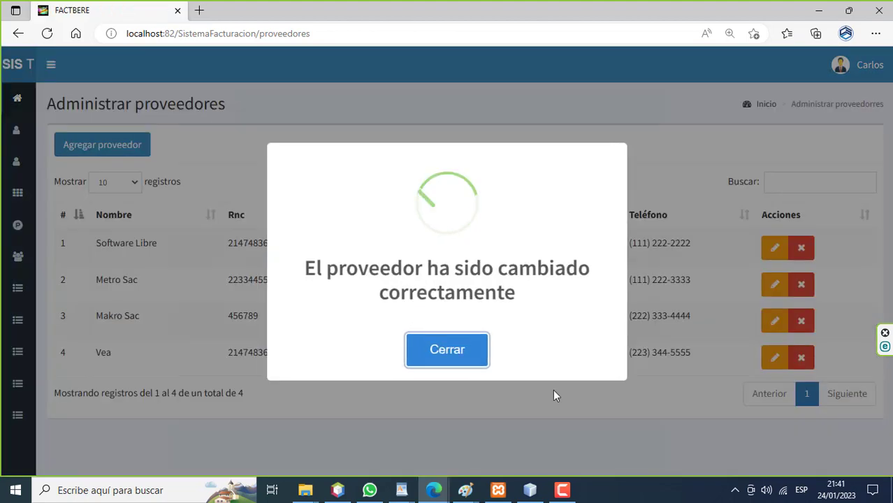
pyautogui.click(458, 359)
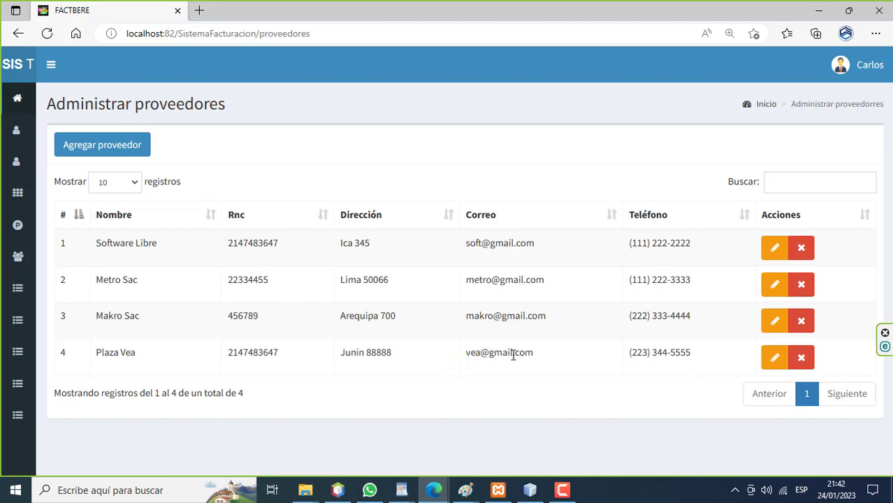
# Delete Plaza Vea and Metro Sac, confirming 'Si, borrar proveedor!' each time, then expand the side navigation.
pyautogui.click(801, 360)
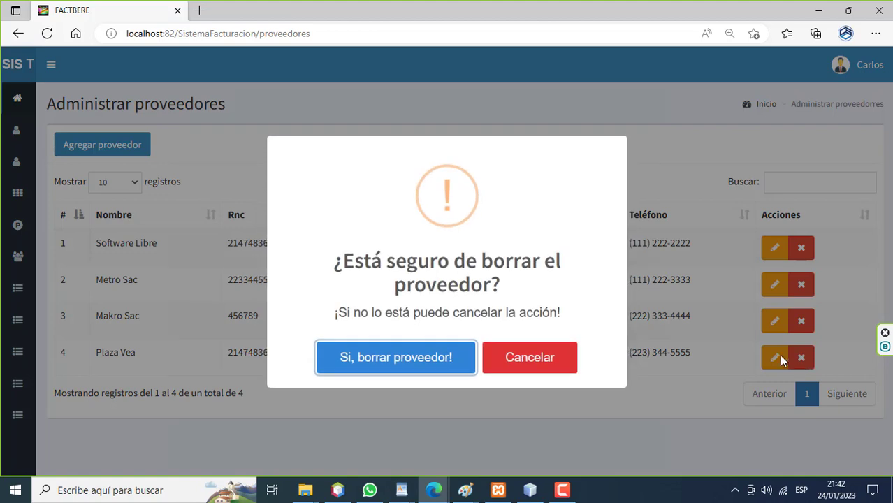
pyautogui.click(405, 359)
pyautogui.click(449, 356)
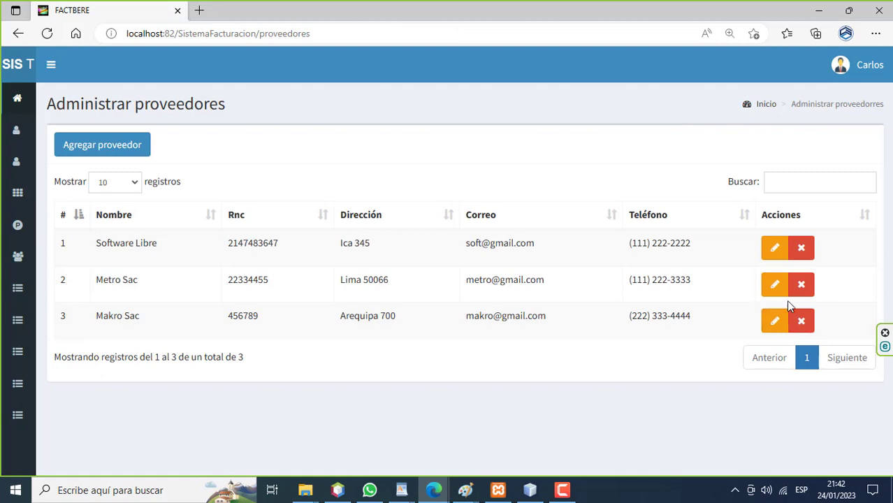
pyautogui.click(799, 292)
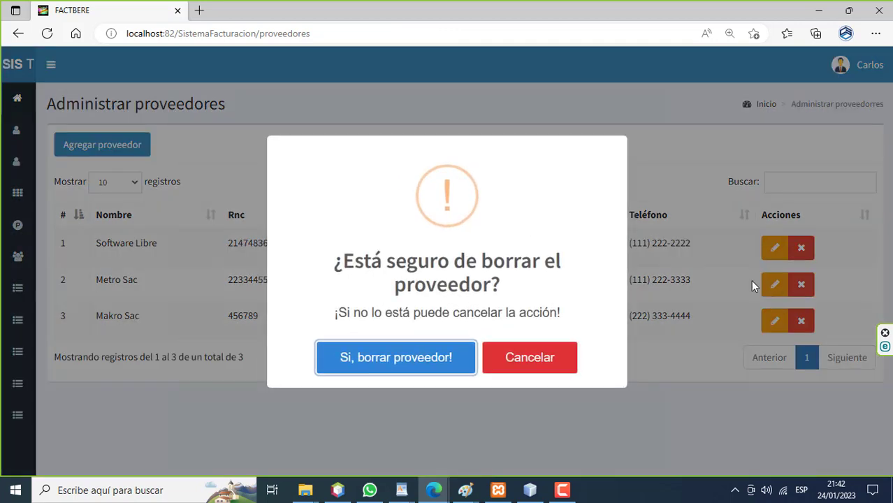
pyautogui.click(419, 358)
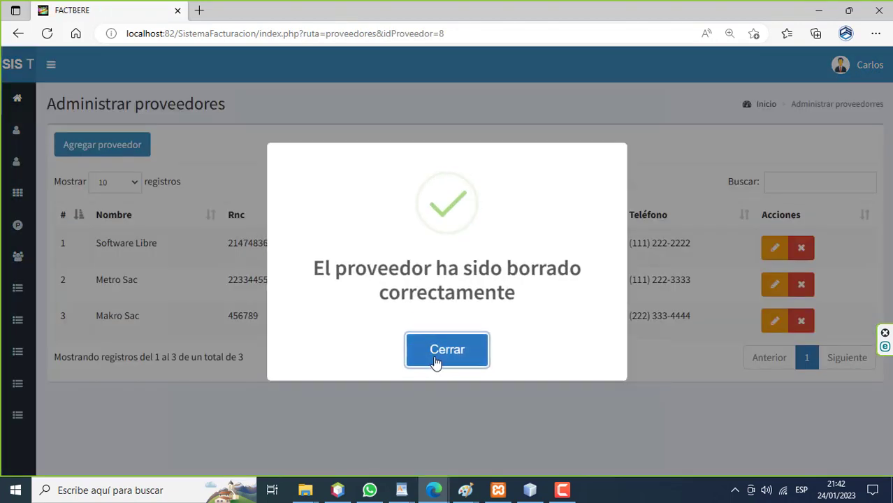
pyautogui.click(435, 358)
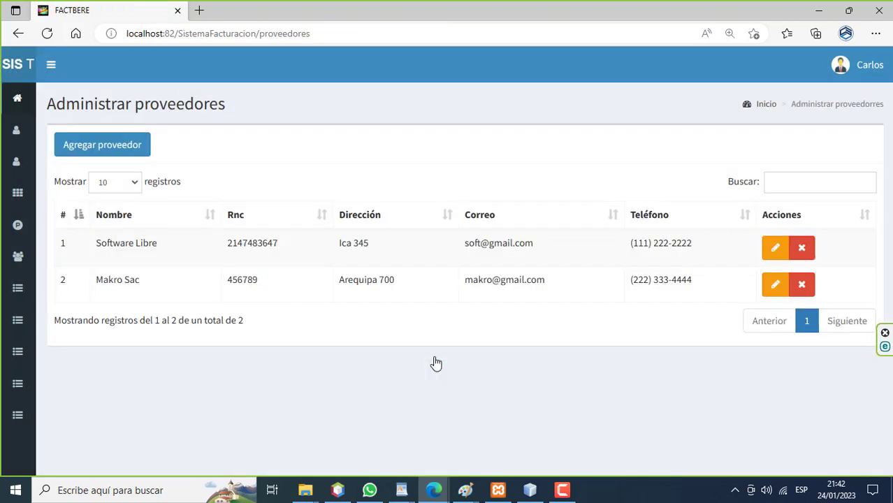
pyautogui.click(51, 64)
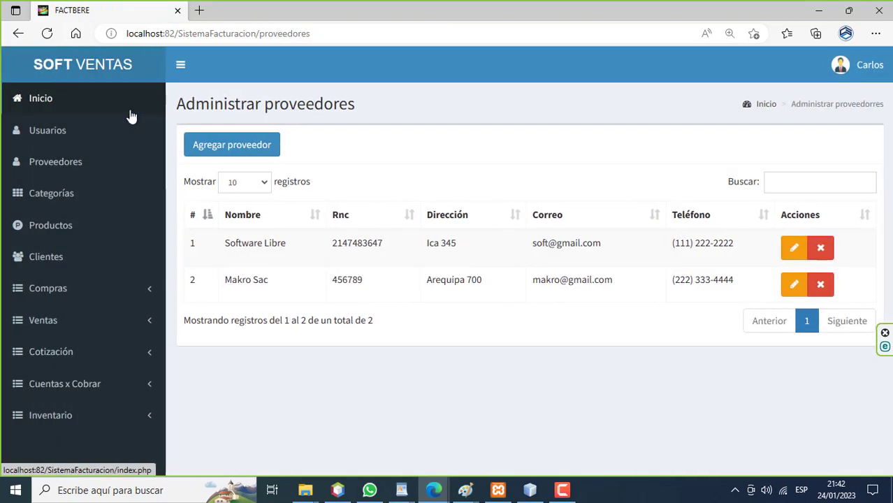
pyautogui.click(574, 491)
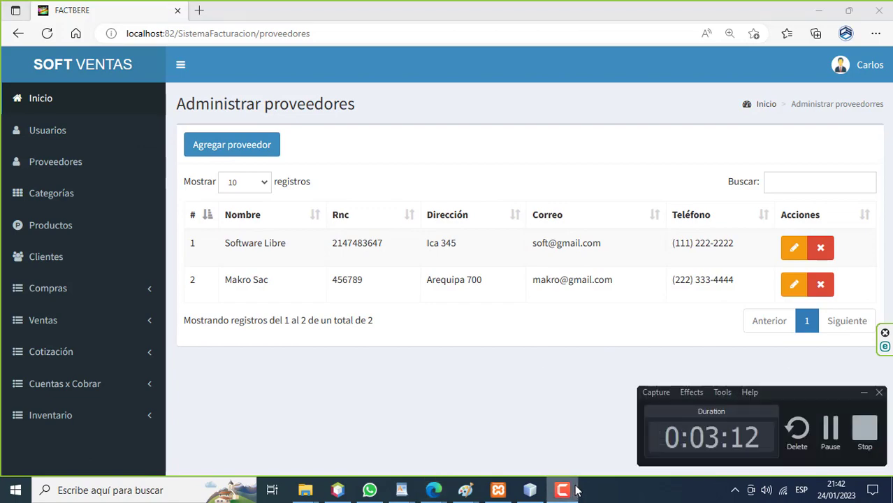